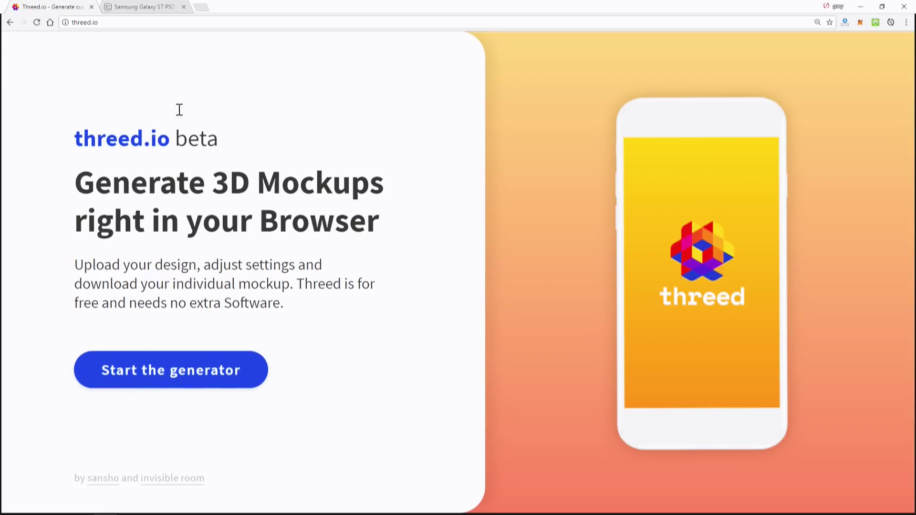
Step: Launch the Threed.io mockup generator and upload mockup.png onto the 3D phone's screen
left_click(109, 21)
left_click(96, 22)
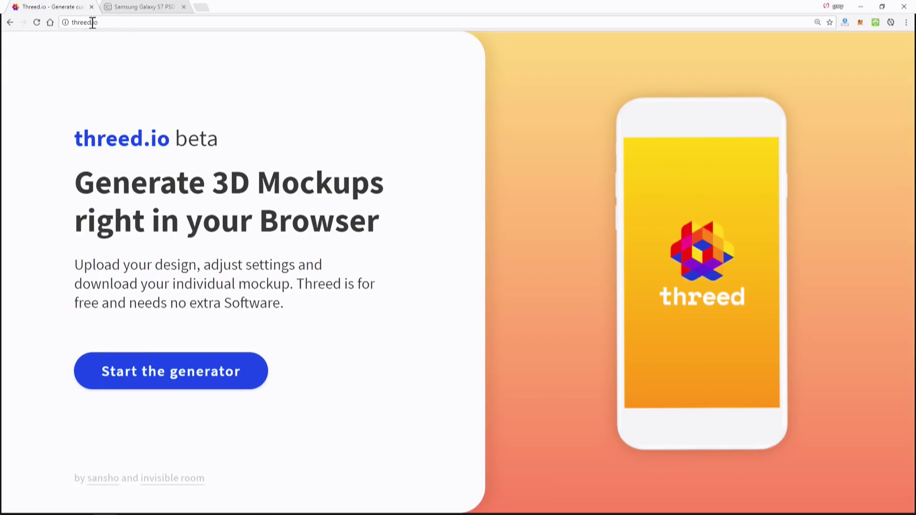
double_click(93, 22)
left_click(106, 22)
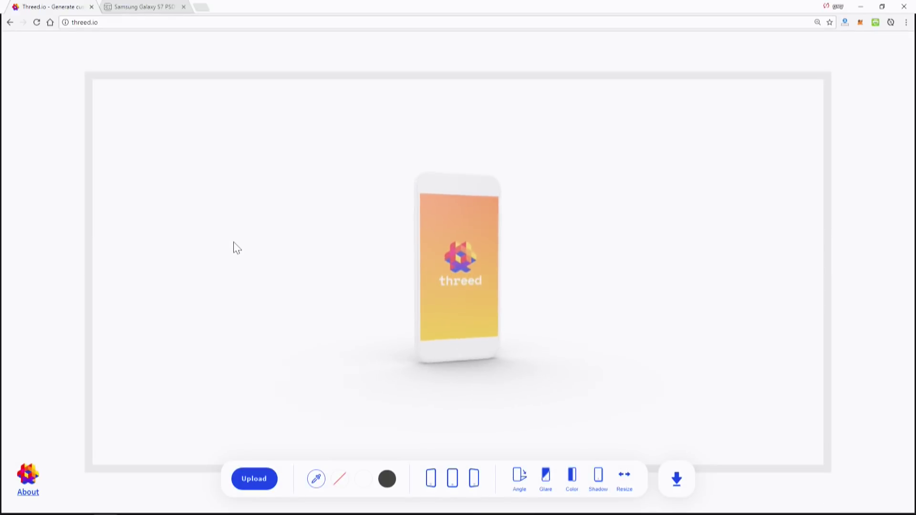
left_click(259, 478)
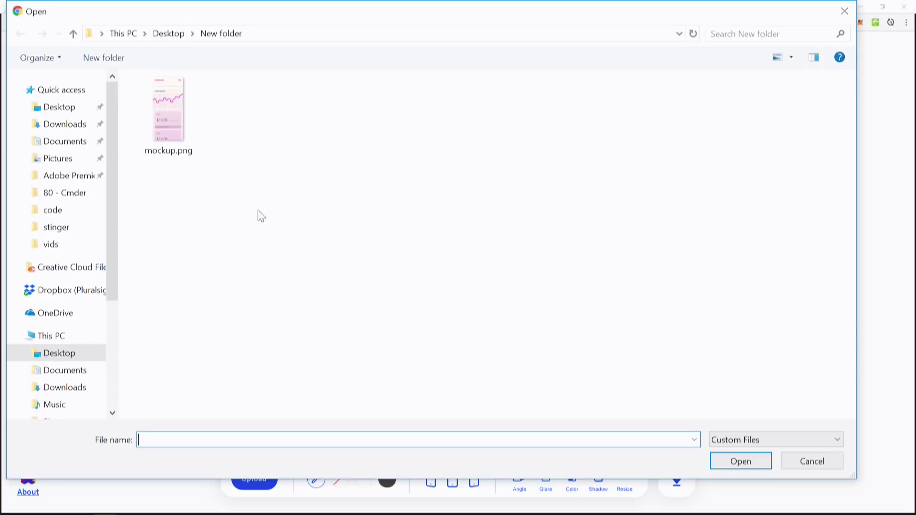
double_click(165, 115)
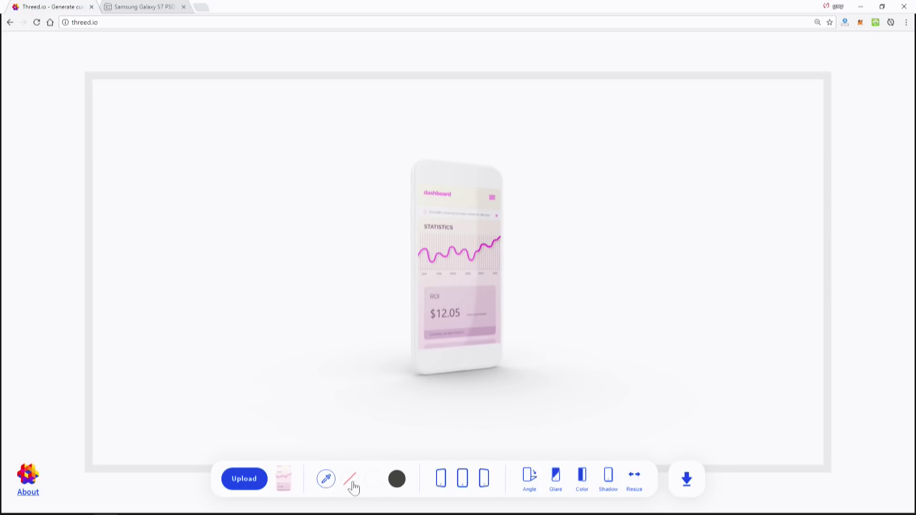
Step: Preview dark grey, white, orange, blue, green and light grey backgrounds, finally settling on transparent
left_click(396, 480)
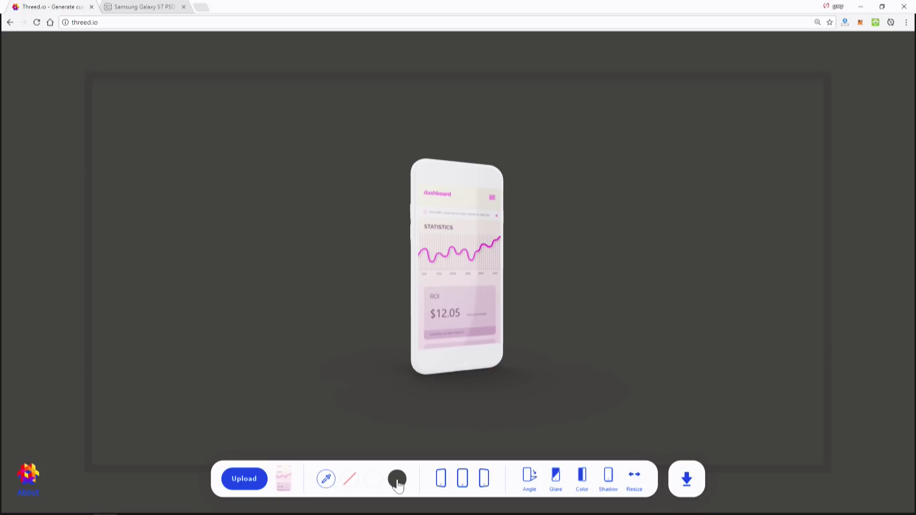
left_click(376, 479)
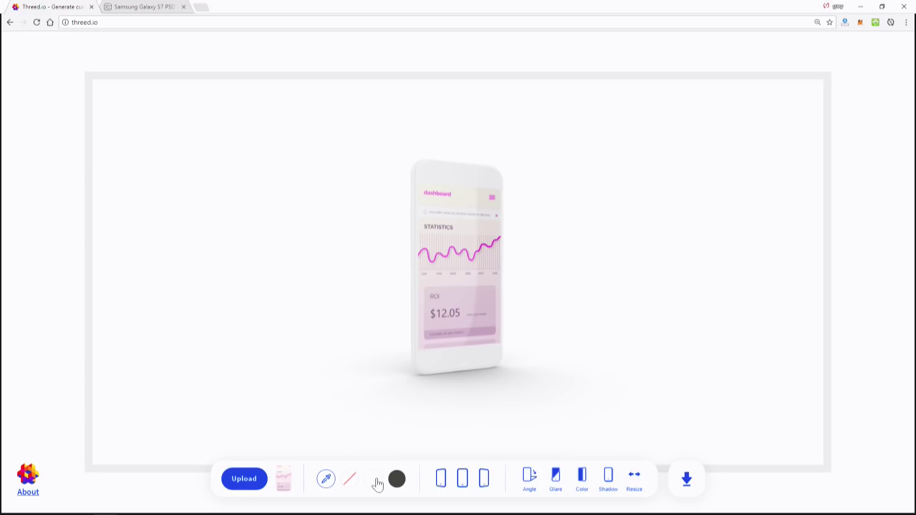
left_click(352, 484)
left_click(328, 482)
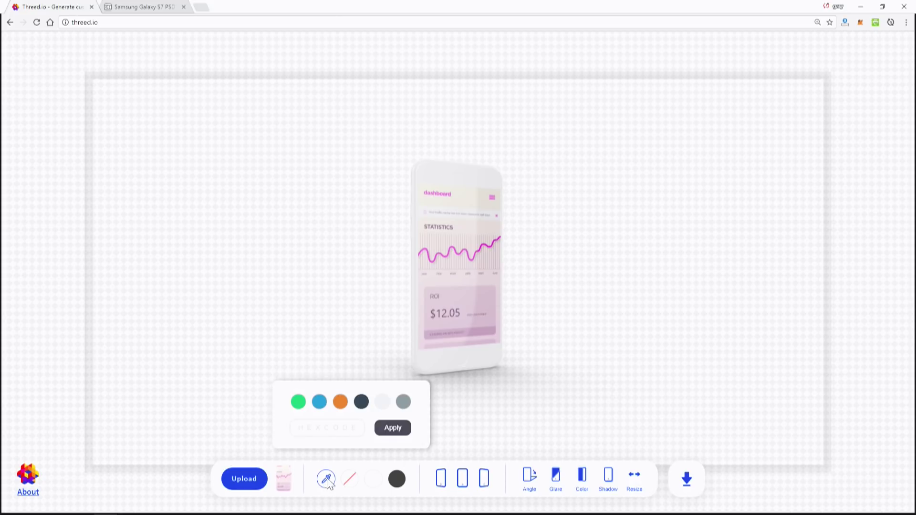
left_click(340, 403)
left_click(319, 403)
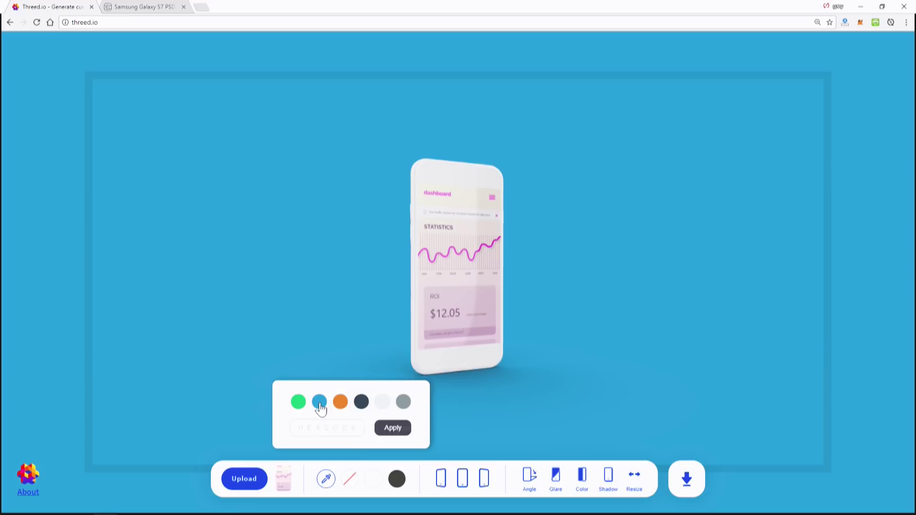
left_click(299, 405)
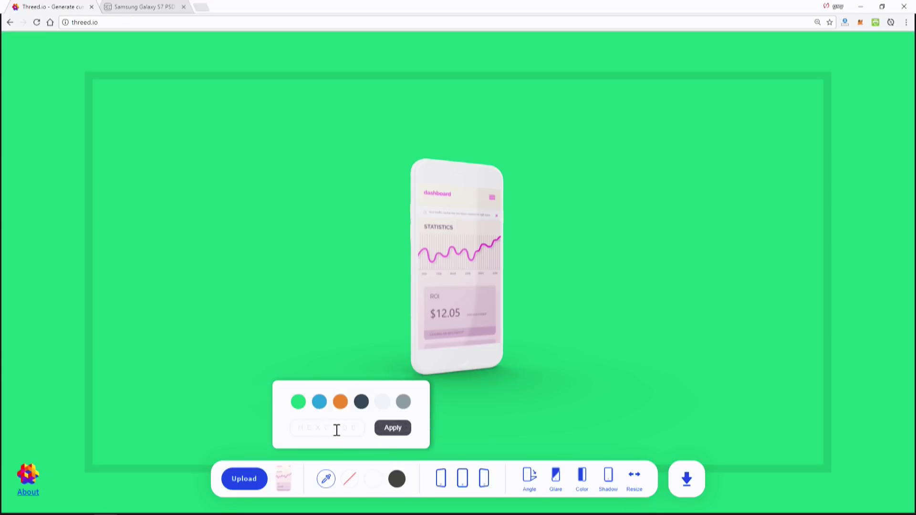
left_click(382, 403)
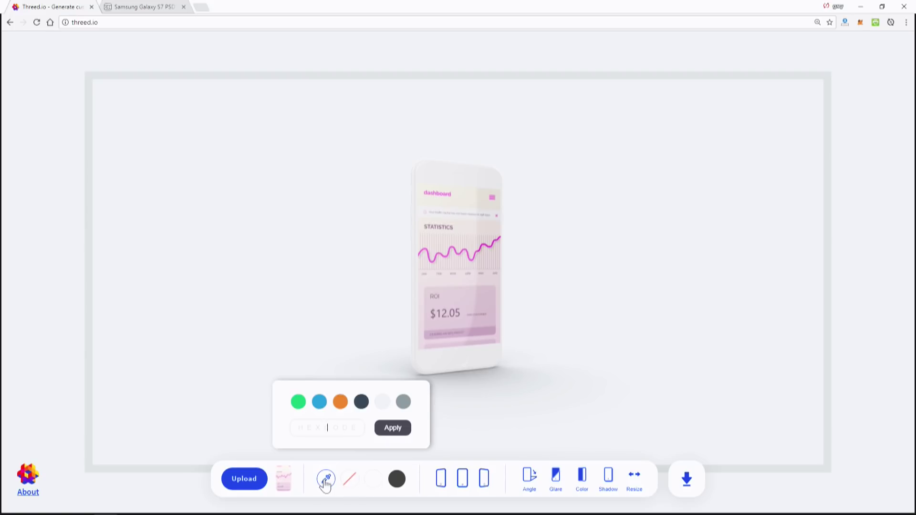
left_click(350, 479)
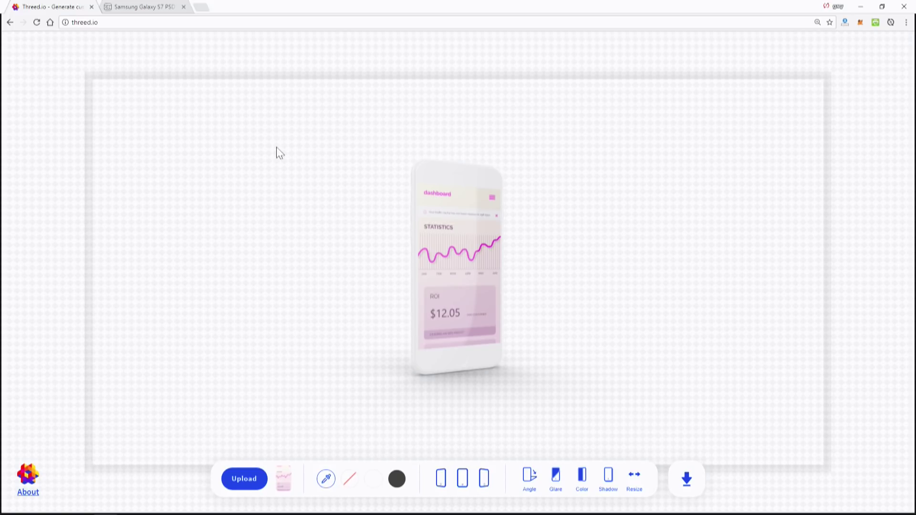
Step: Try the front, tilted and flat device presets, rotating the phone and toggling glare off and on
left_click(464, 485)
left_click(485, 478)
left_click(530, 479)
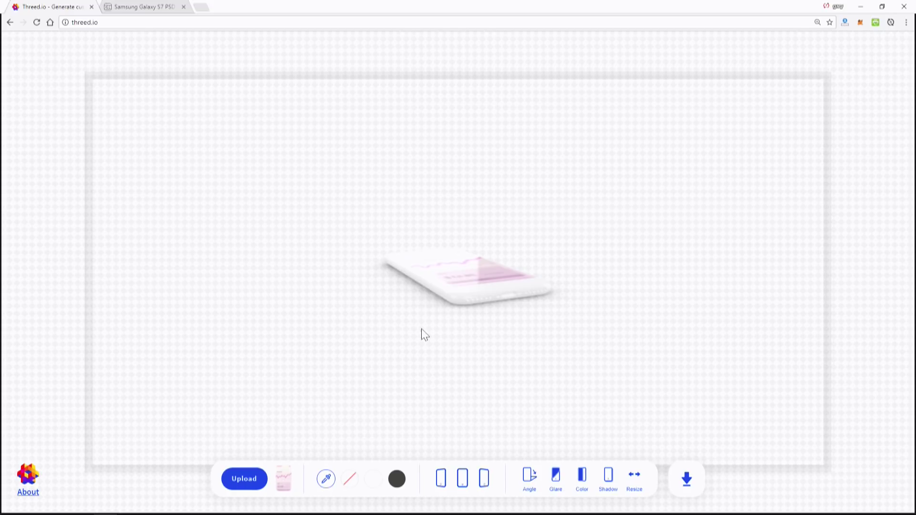
mouse_move(424, 335)
left_mouse_down()
mouse_move(429, 397)
mouse_move(458, 415)
mouse_move(484, 411)
mouse_move(435, 380)
mouse_move(365, 372)
mouse_move(444, 405)
mouse_move(436, 333)
left_mouse_up()
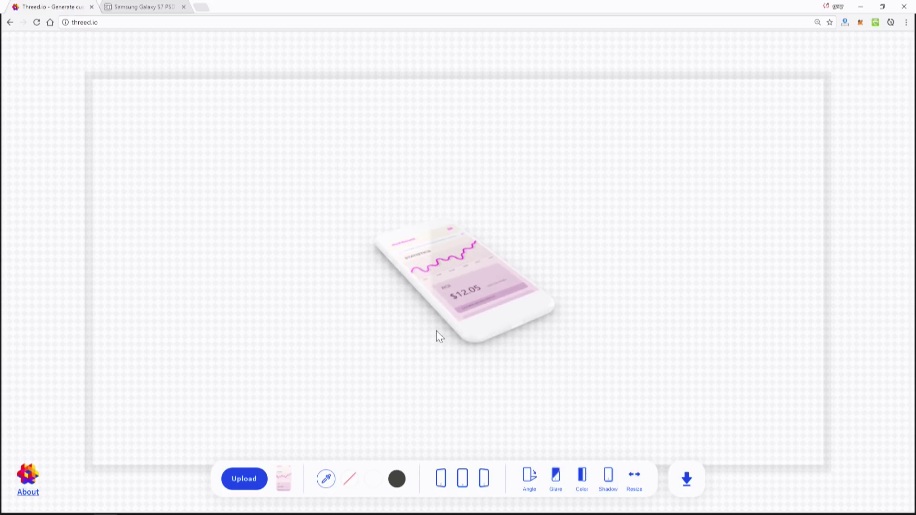
left_click(556, 477)
left_click(558, 478)
left_click_drag(451, 386, 451, 442)
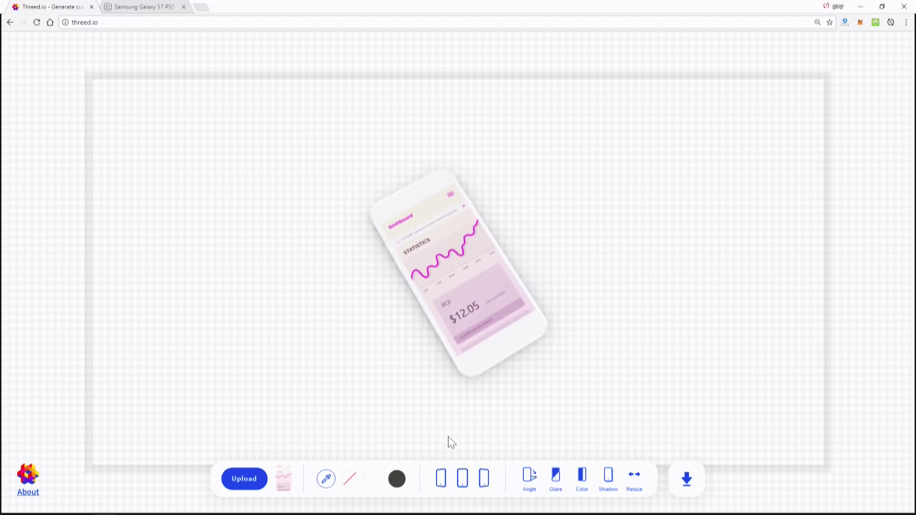
Step: Keep the phone body white with its shadow on, and tilt it to a flatter angle
left_click(583, 482)
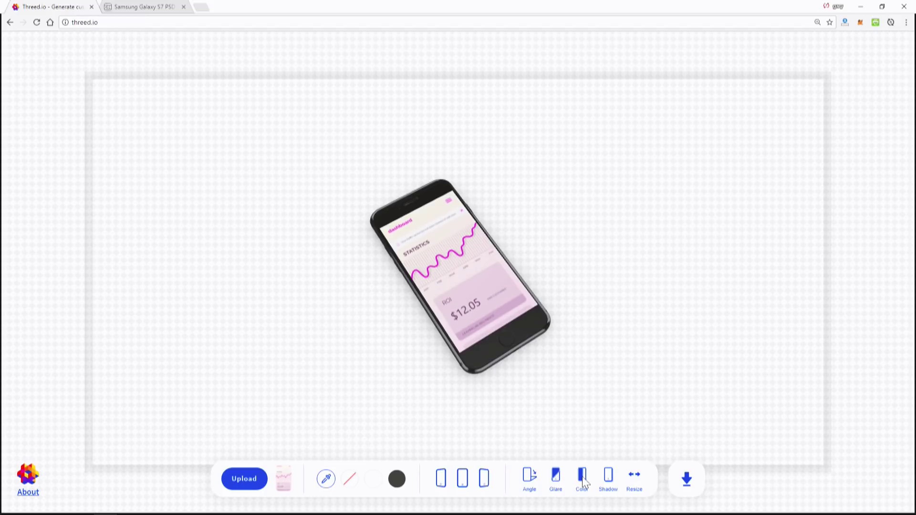
left_click(584, 483)
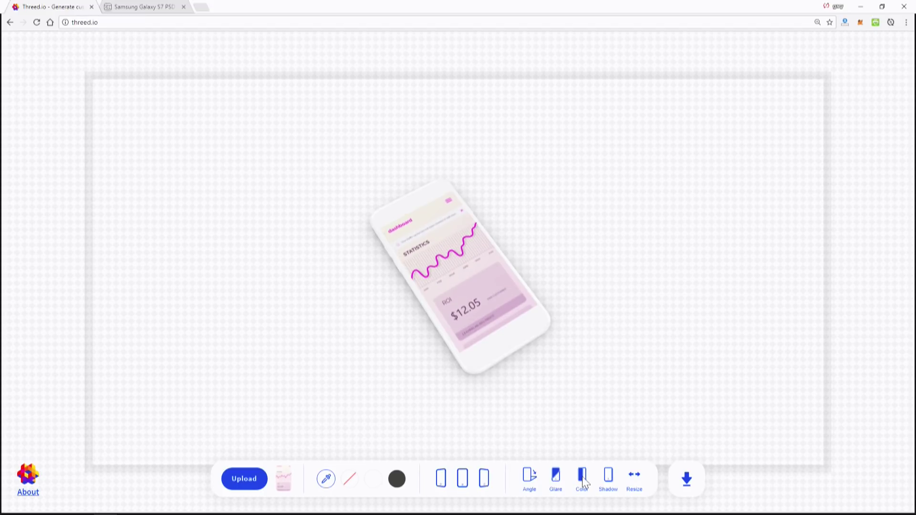
left_click(609, 477)
left_click(610, 480)
left_click(610, 482)
left_click_drag(531, 423, 472, 395)
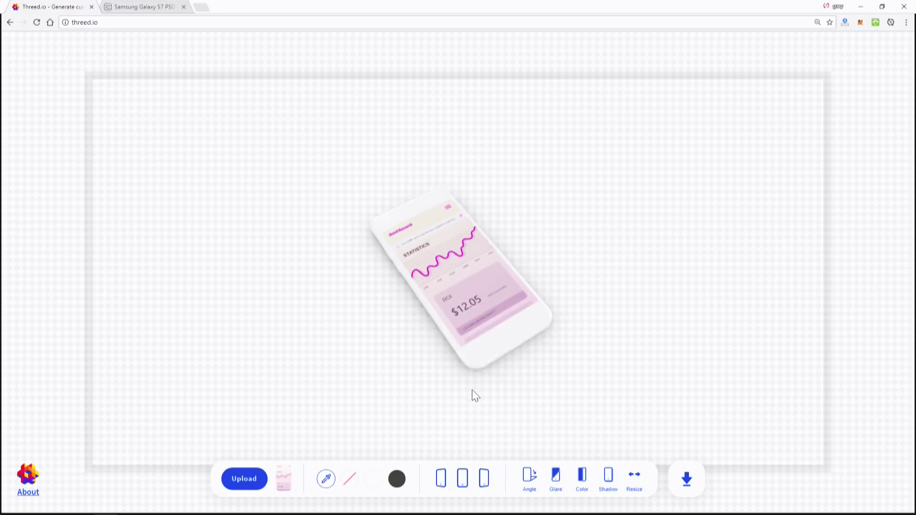
Step: Crop the mockup canvas to a tighter frame around the phone by dragging its corners
left_click(631, 483)
left_click_drag(96, 91, 200, 152)
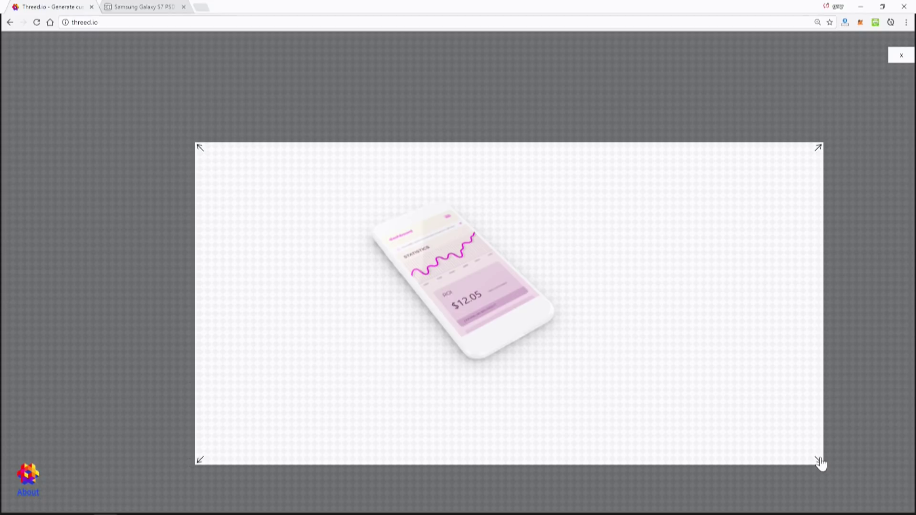
left_click_drag(821, 463, 666, 408)
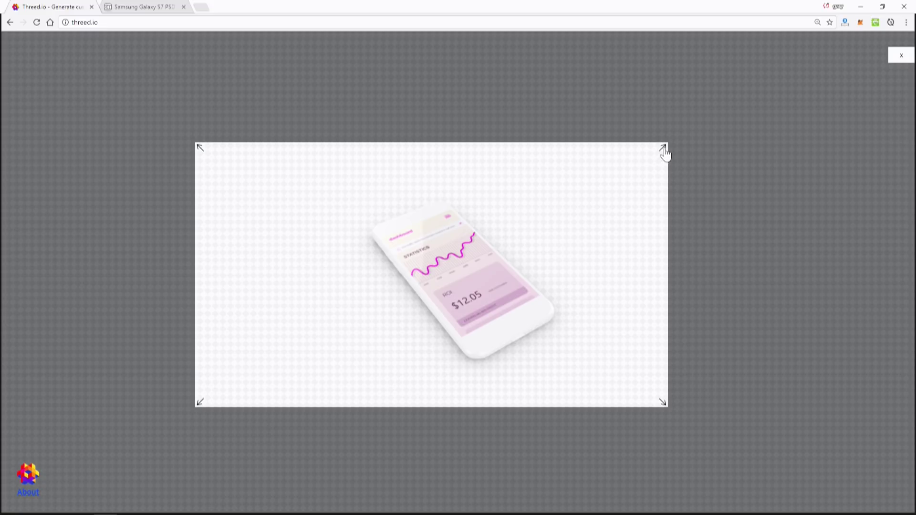
left_click_drag(665, 153, 712, 143)
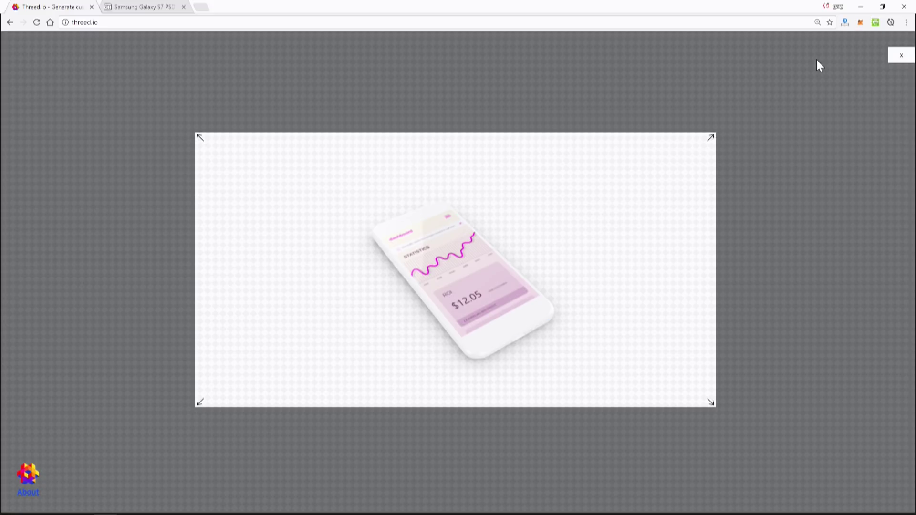
left_click(903, 58)
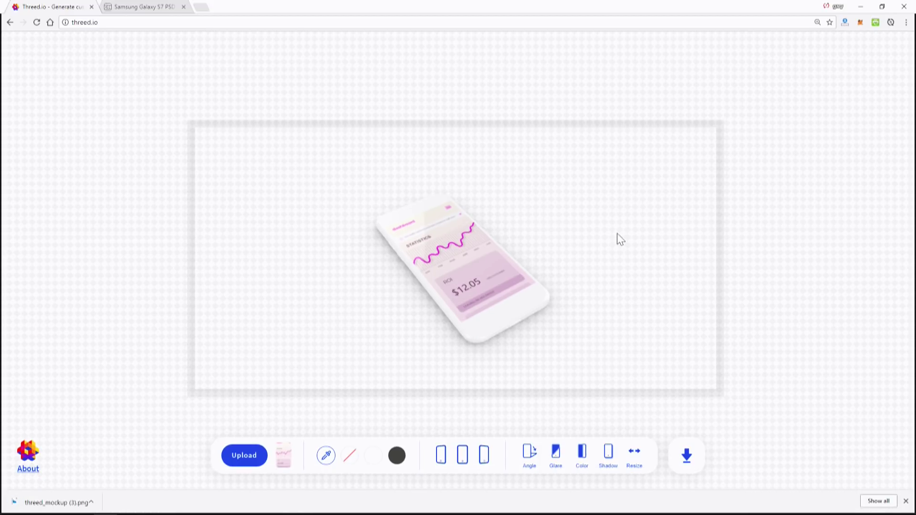
Step: Show the downloaded threed_mockup (3).png in its folder
left_click(101, 505)
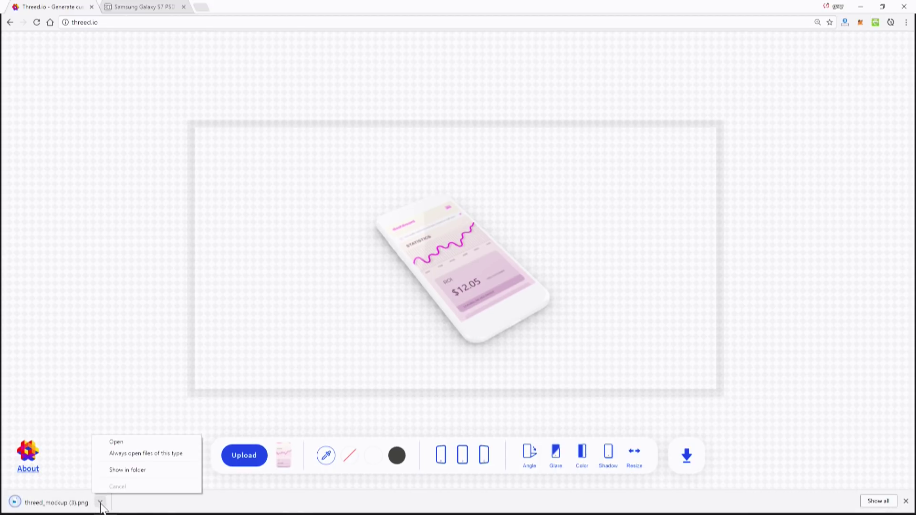
left_click(125, 474)
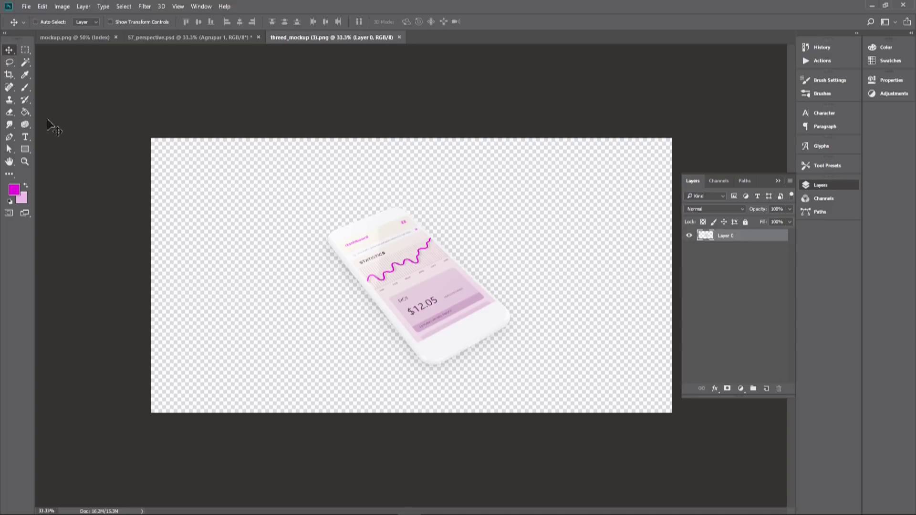
Step: Select the Pen tool in Shape mode
left_click(9, 138)
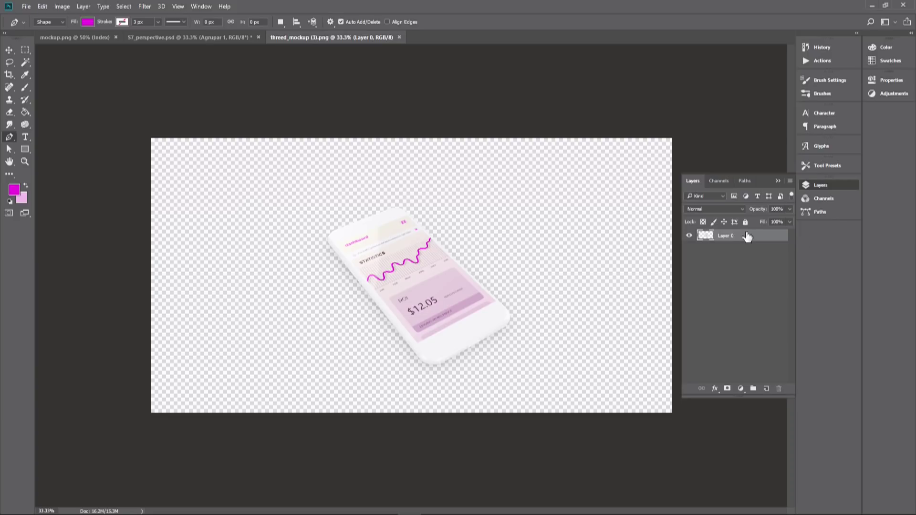
Step: Add a new empty Layer 1 and move it below Layer 0
key("ctrl+shift+n")
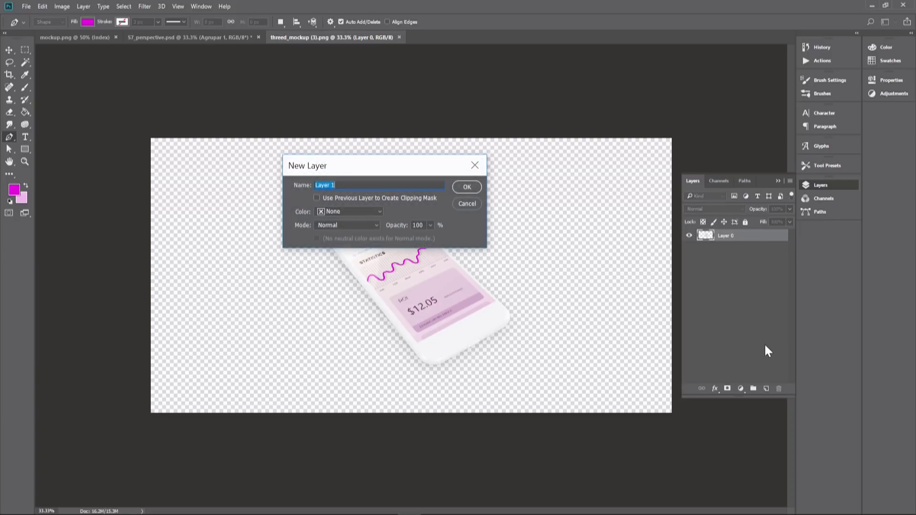
key("Return")
left_click_drag(740, 237, 735, 250)
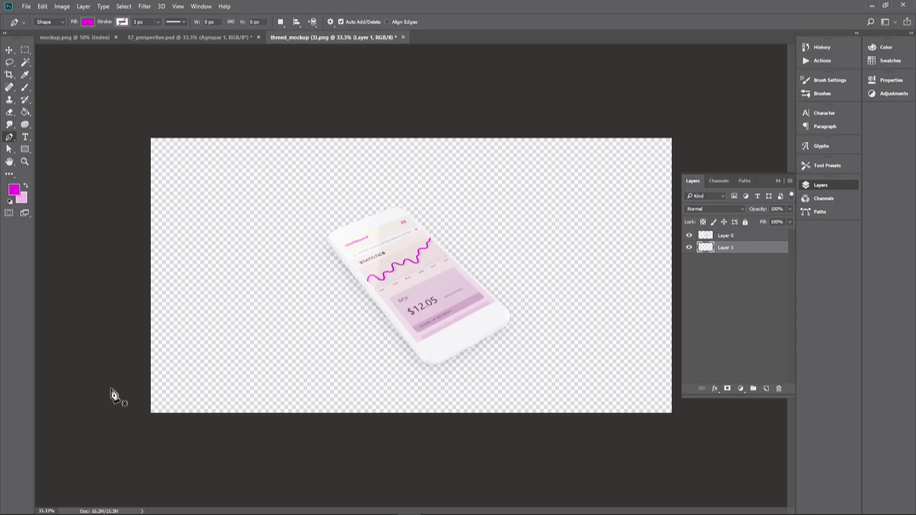
Step: Draw a closed magenta wave shape from the bottom-left, curving behind the phone past the top-right
left_click(141, 403)
left_click_drag(310, 318, 434, 322)
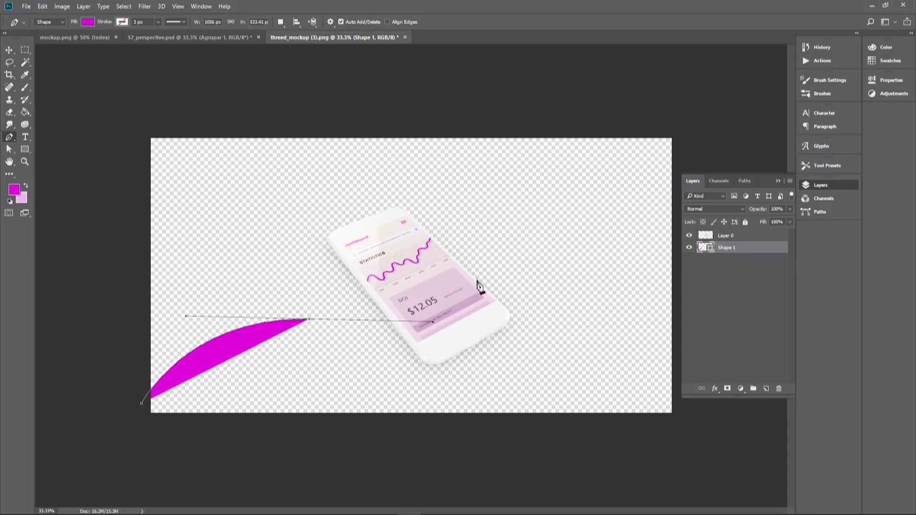
left_click_drag(538, 219, 597, 161)
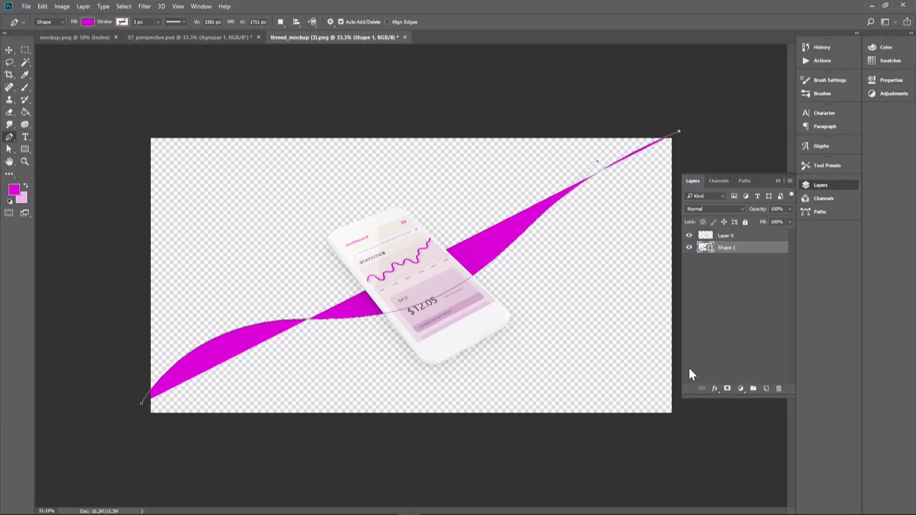
left_click_drag(684, 142, 738, 172)
key("ctrl+z")
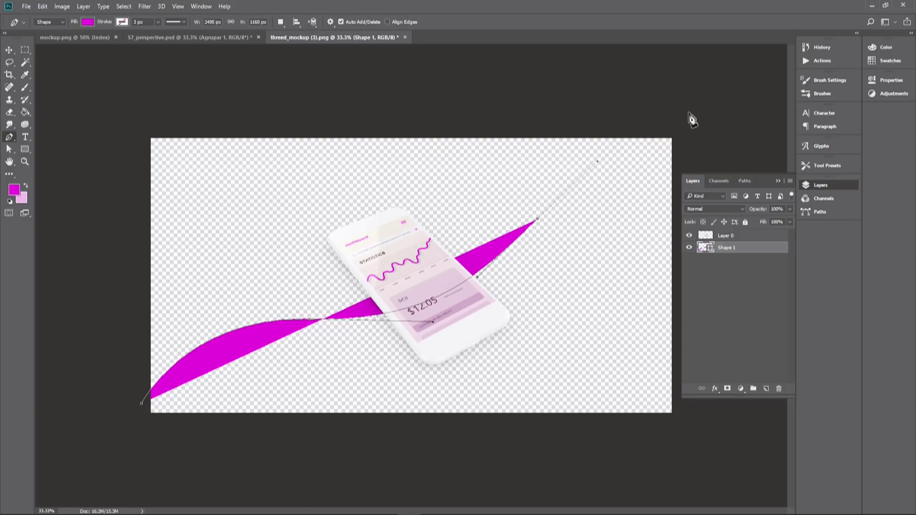
left_click_drag(693, 104, 766, 108)
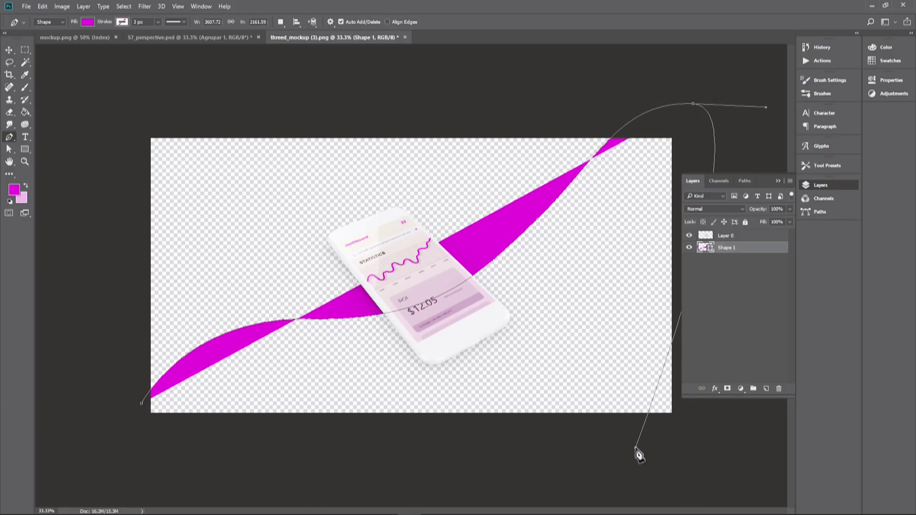
left_click_drag(699, 437, 139, 452)
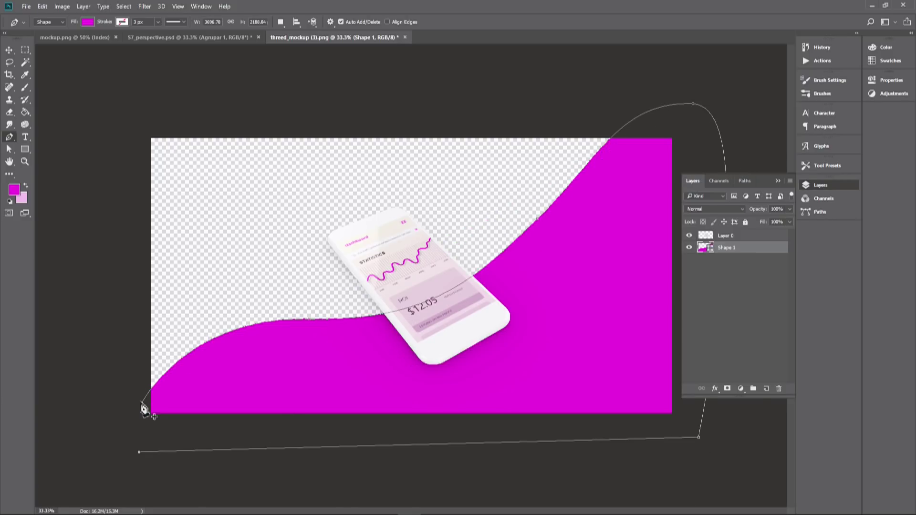
left_click(142, 404)
left_click(9, 49)
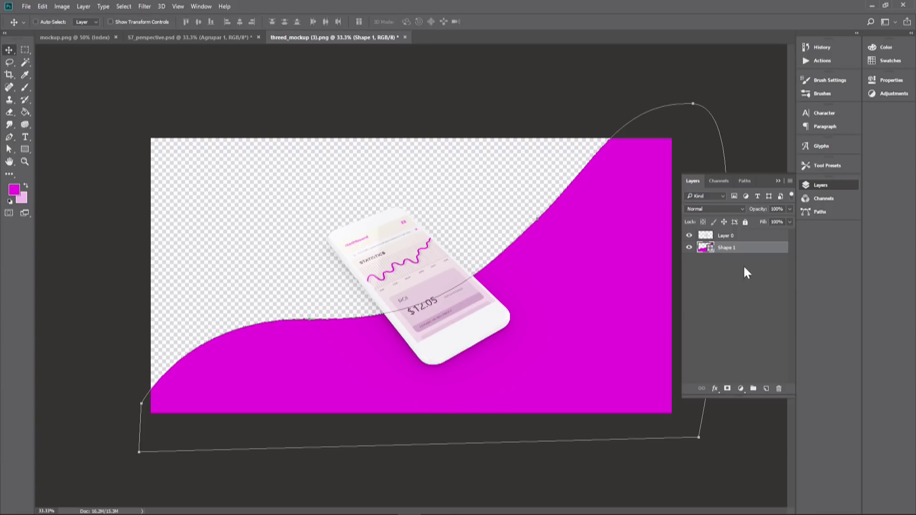
Step: Add a layer beneath the wave and fill it light grey (#e9e9e9)
key("ctrl+shift+alt+n")
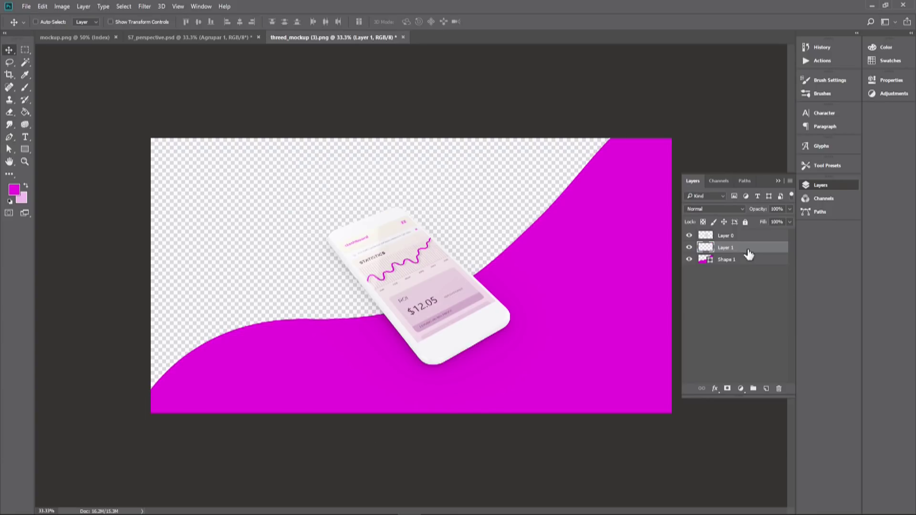
left_click_drag(748, 254, 748, 266)
left_click(25, 112)
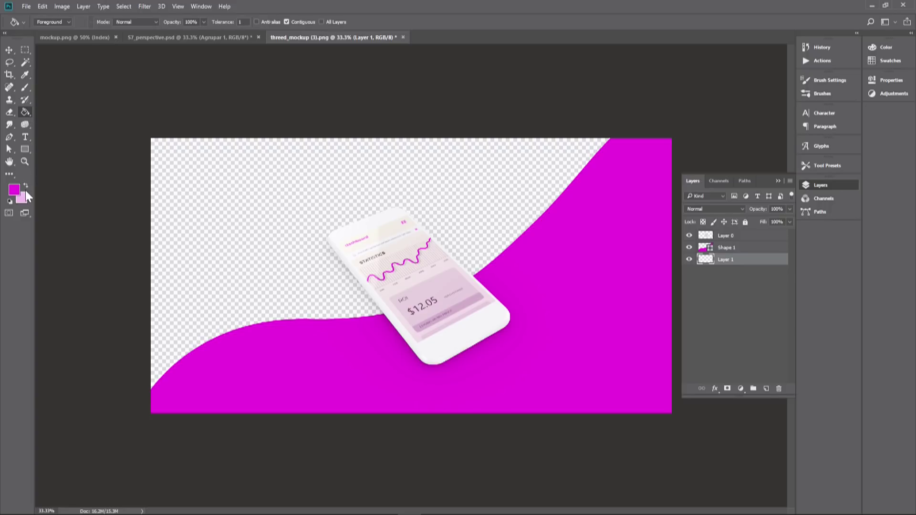
left_click(14, 190)
left_click(302, 151)
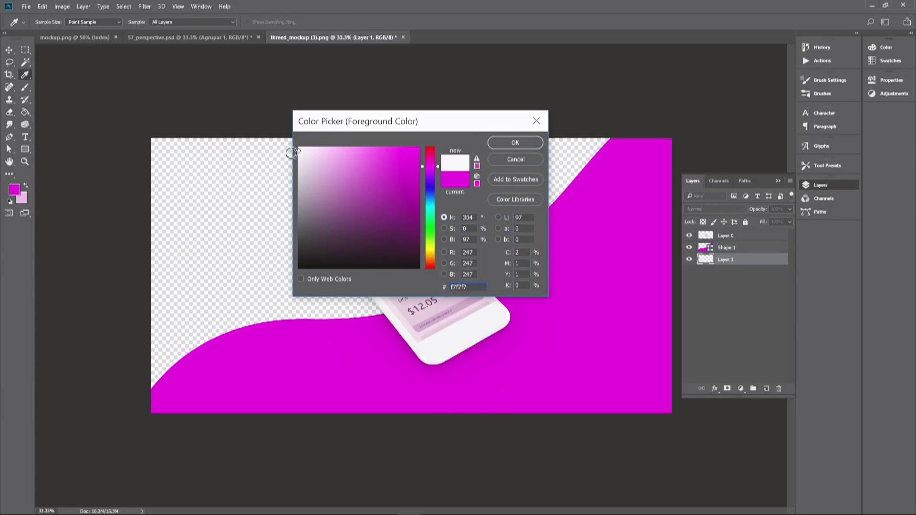
left_click(516, 142)
left_click(262, 183)
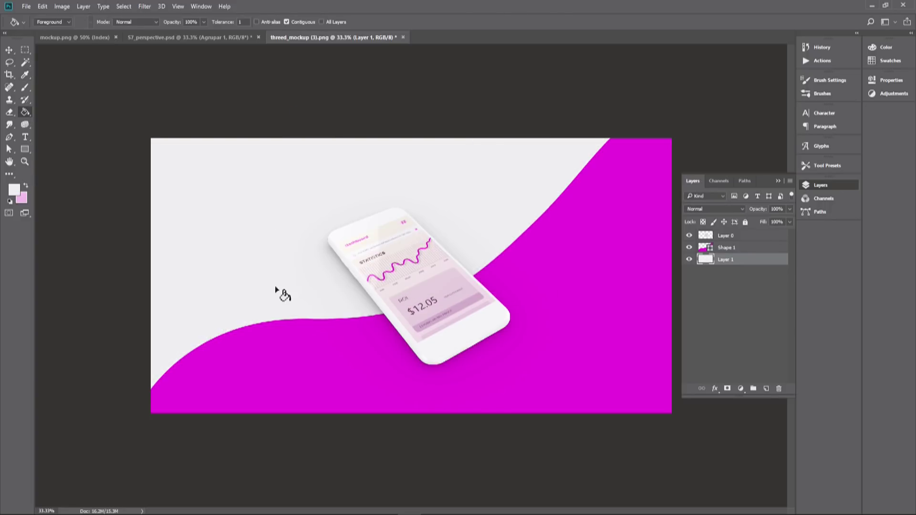
left_click(10, 50)
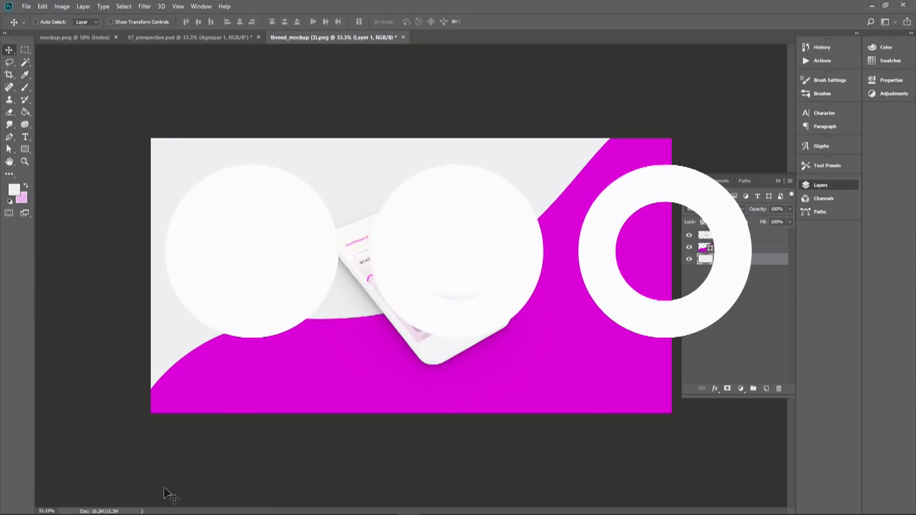
Step: Review the Samsung Galaxy S7 PSD page down to Download, then switch to S7_perspective.psd in Photoshop
left_click(130, 507)
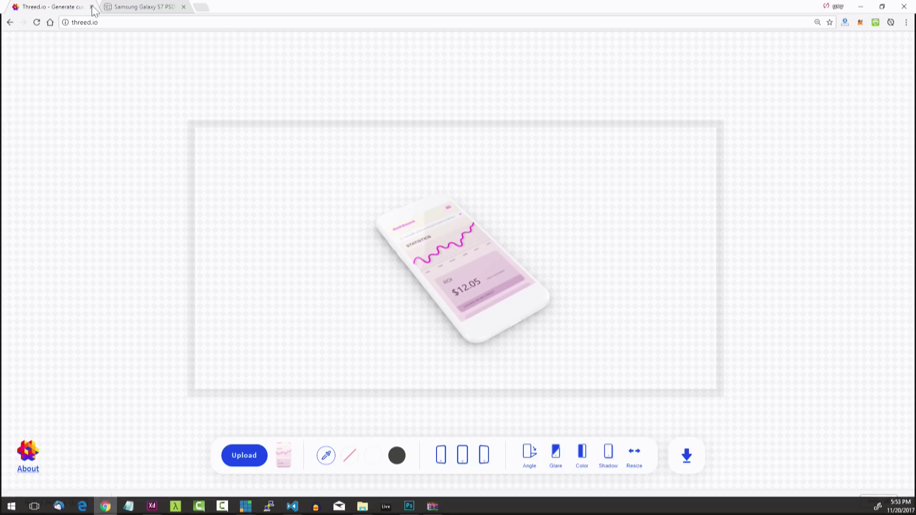
left_click(139, 8)
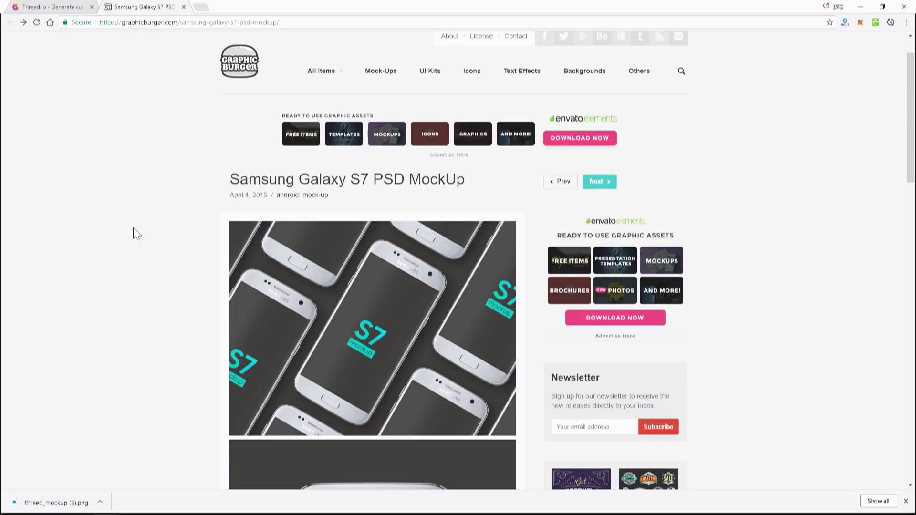
scroll(157, 243, "down", 9)
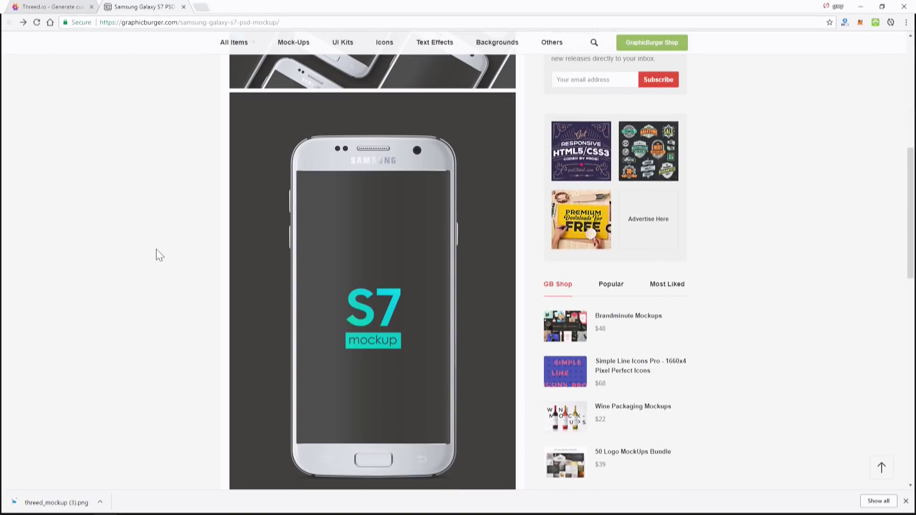
scroll(159, 255, "down", 1)
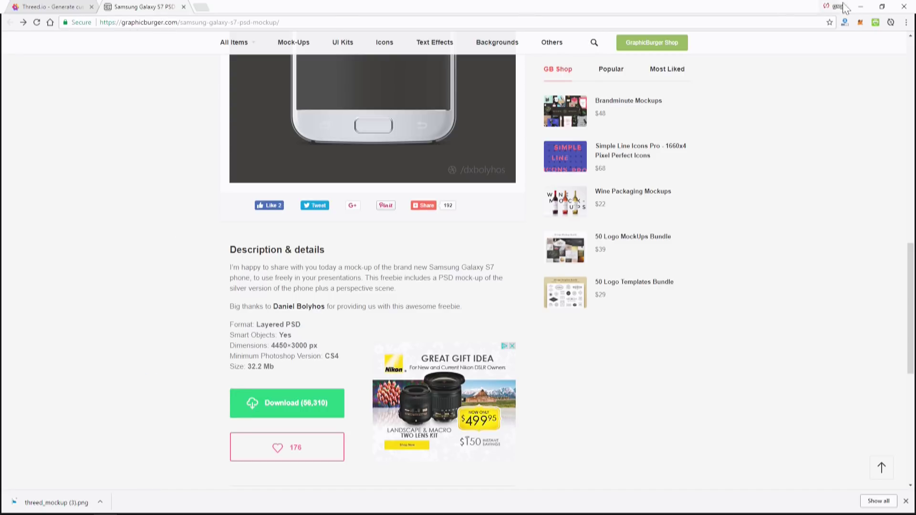
left_click(861, 7)
left_click(139, 38)
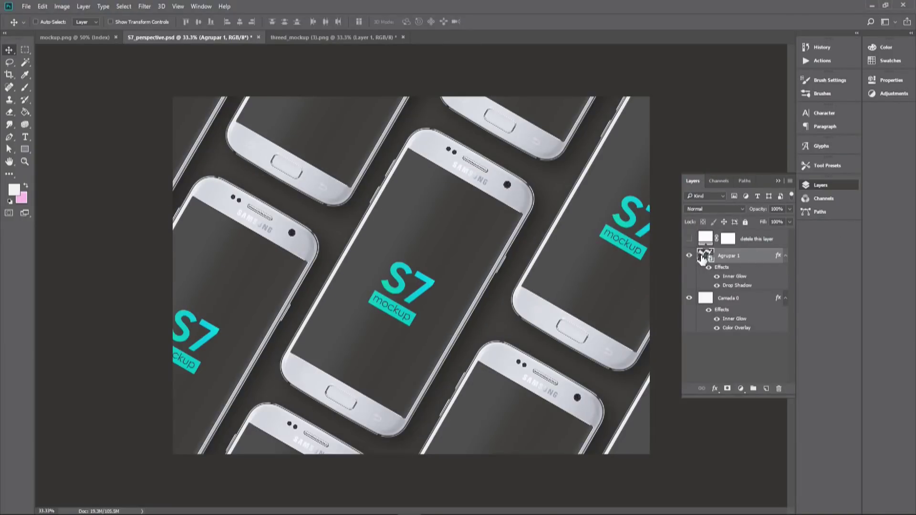
Step: Open the Agrupar 1 smart object from the Layers panel
double_click(707, 257)
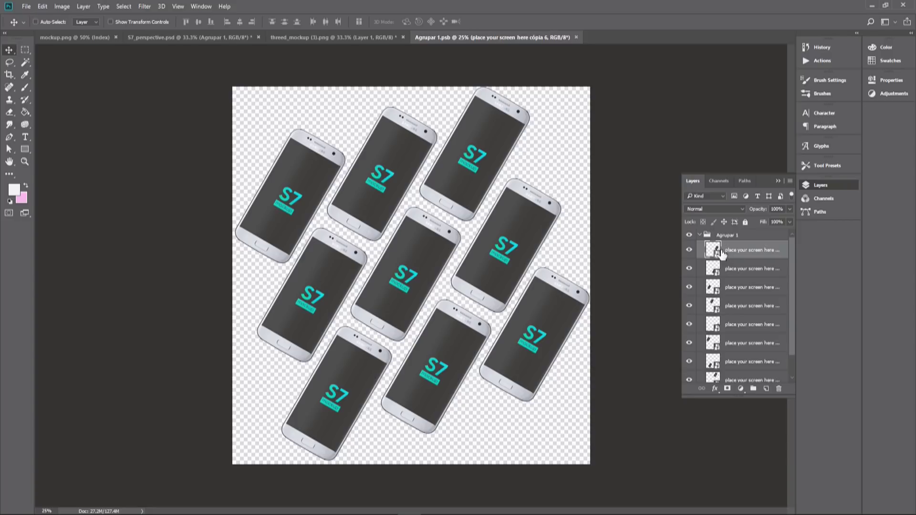
Step: Hide every 'place your screen here' phone but the bottom one, and open that smart object
left_click(719, 272)
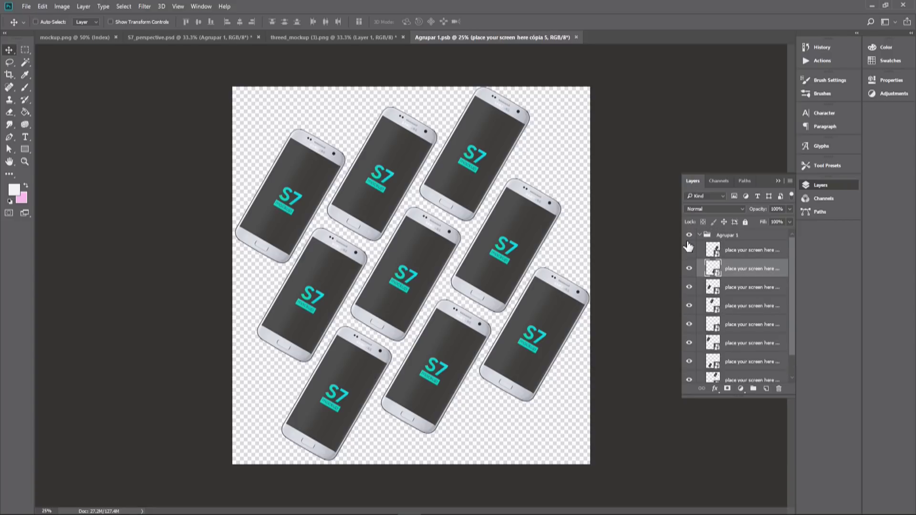
left_click_drag(690, 251, 711, 334)
left_click(713, 377)
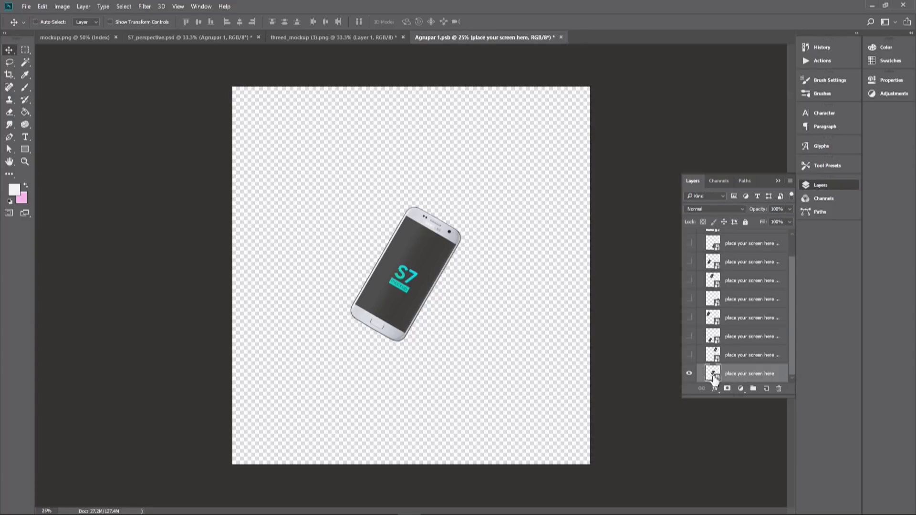
double_click(713, 374)
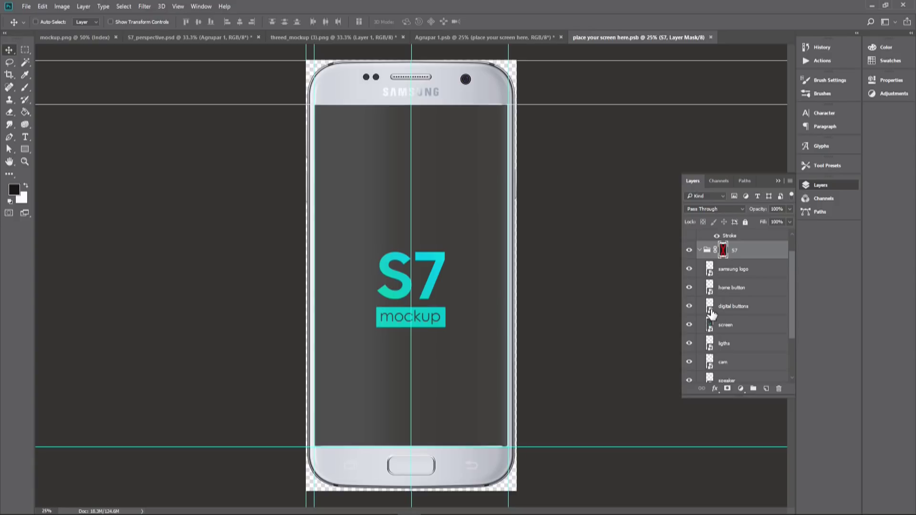
Step: Open the screen smart object and then its inner screen1 layer
left_click(723, 326)
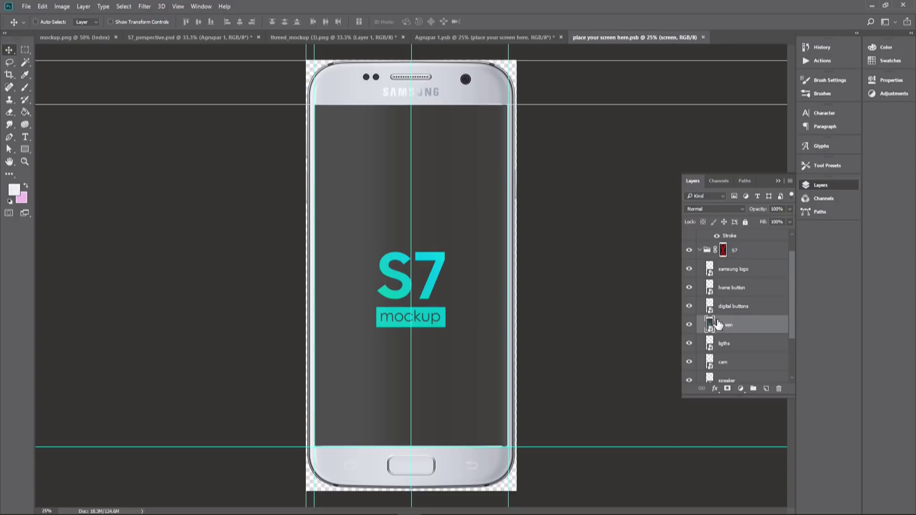
left_click(689, 326)
left_click(690, 326)
double_click(710, 326)
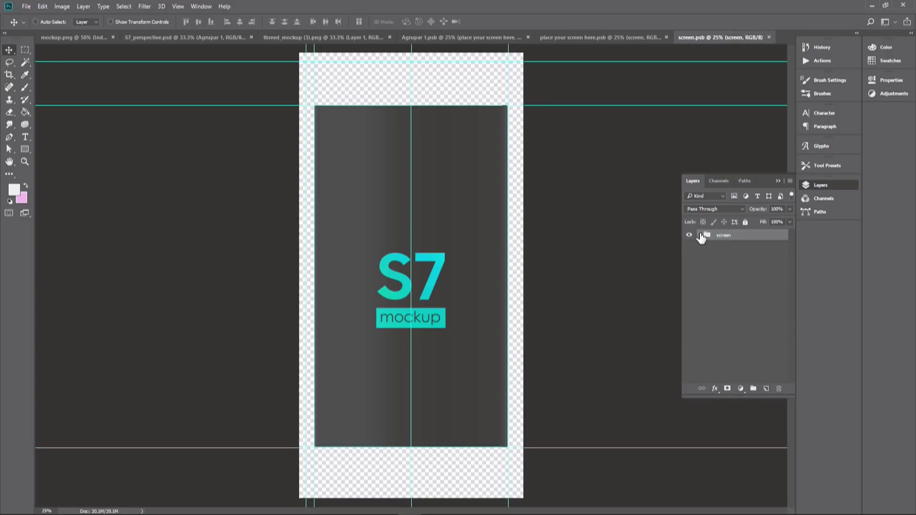
left_click(700, 235)
double_click(711, 332)
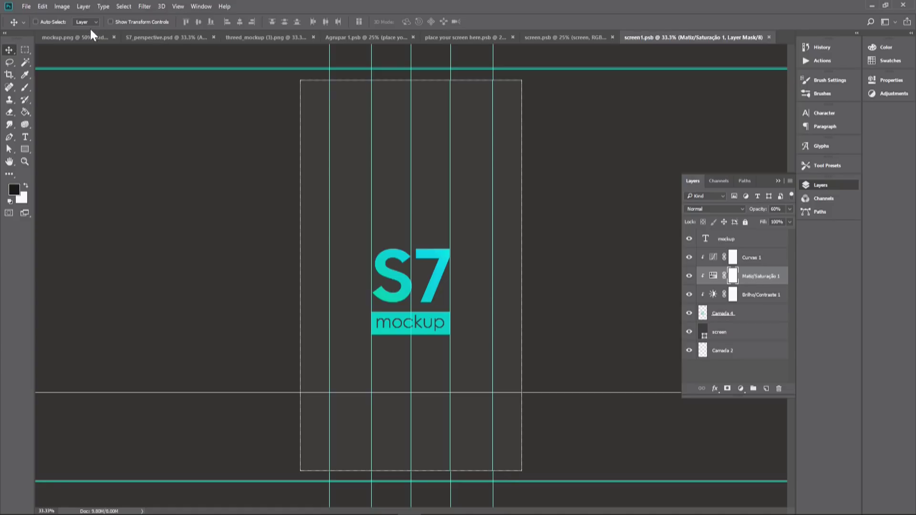
Step: In screen1.psb, hide every layer except Camada 2 and select the Camada 2 dashboard layer
left_click(82, 37)
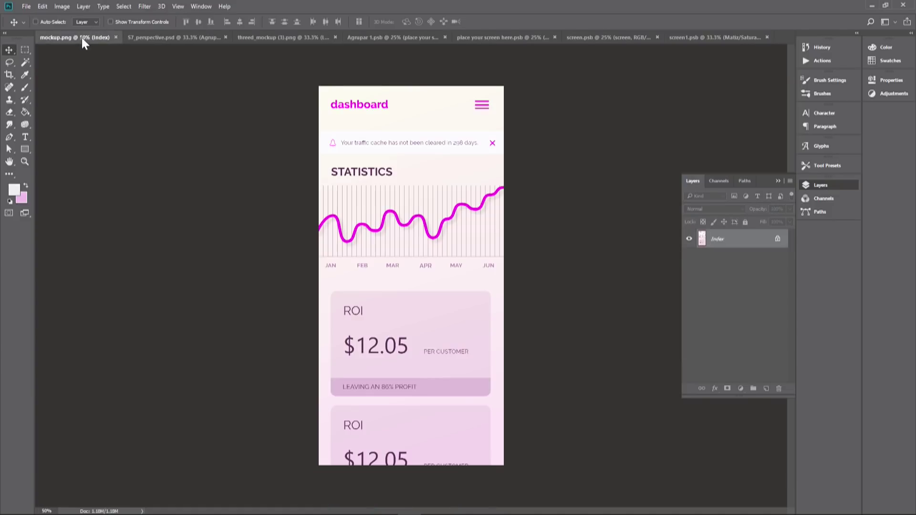
left_click(691, 38)
left_click(754, 265)
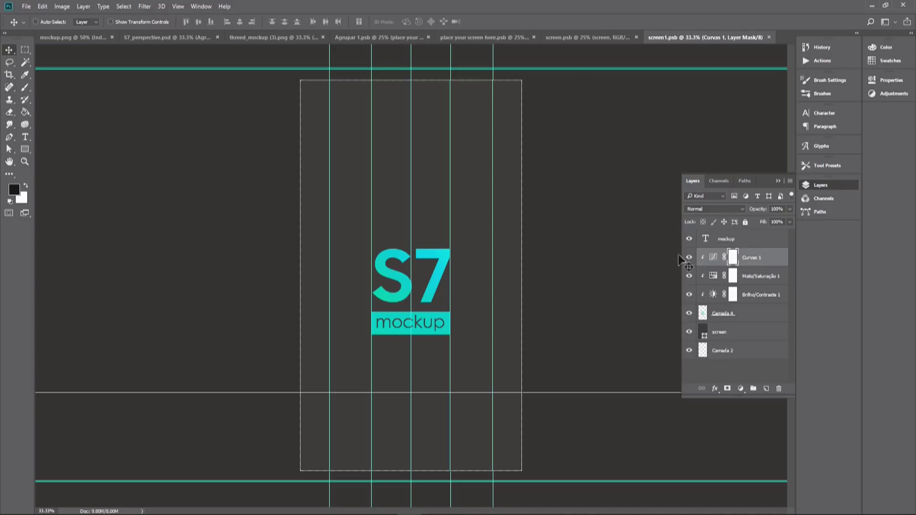
left_click(689, 351, "alt")
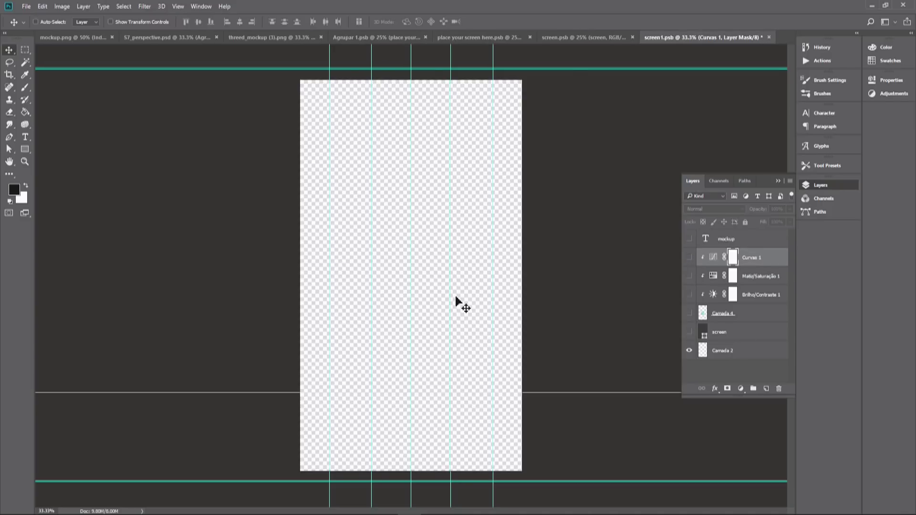
left_click(735, 358)
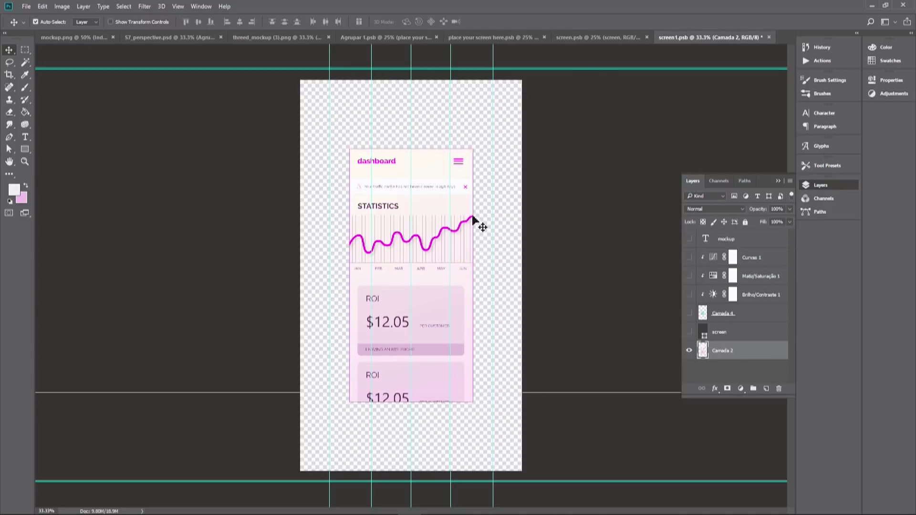
Step: Scale the dashboard up to the screen's width and move it down to fill the screen
key("ctrl+t")
left_click_drag(474, 153, 574, 78)
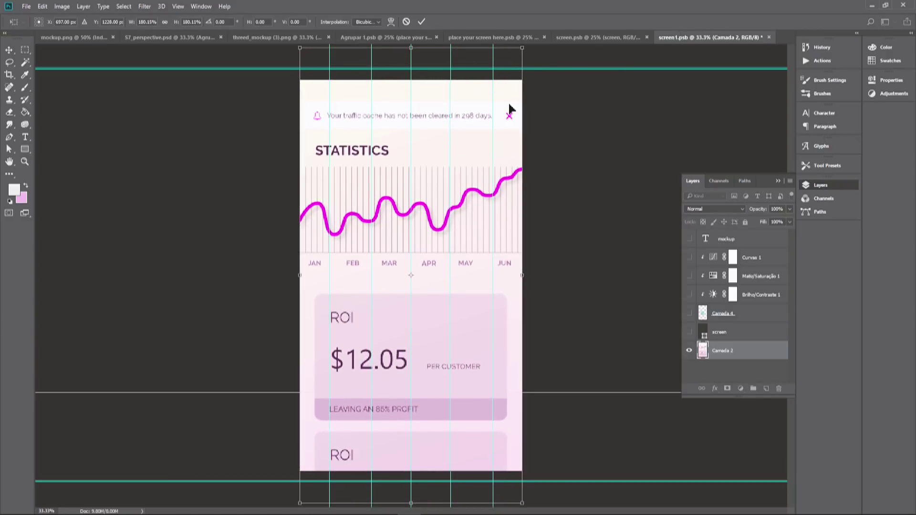
left_click_drag(497, 112, 495, 141)
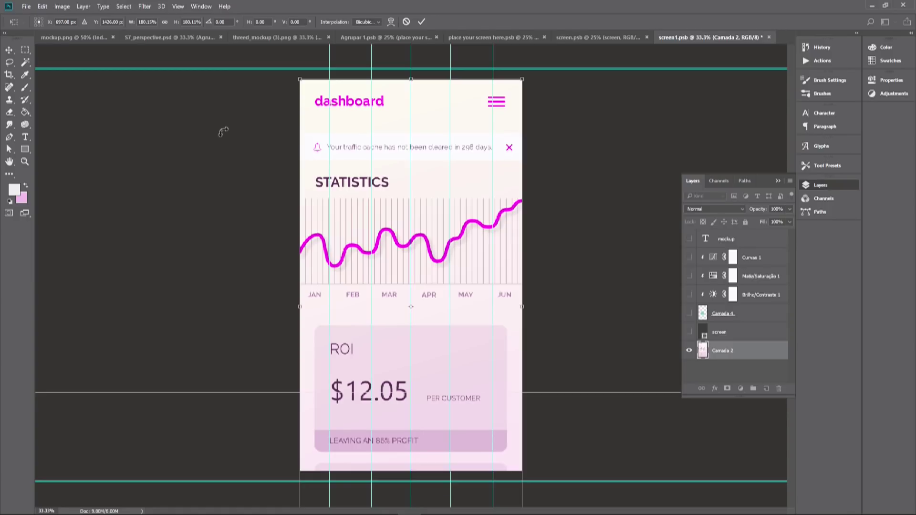
key("Return")
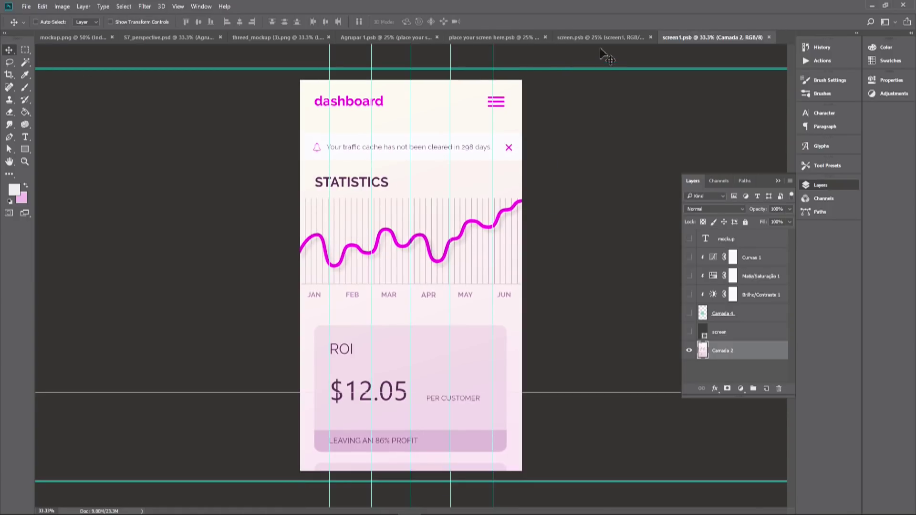
Step: Save the 'place your screen here' and 'Agrupar 1' smart objects, then view S7_perspective.psd
left_click(610, 38)
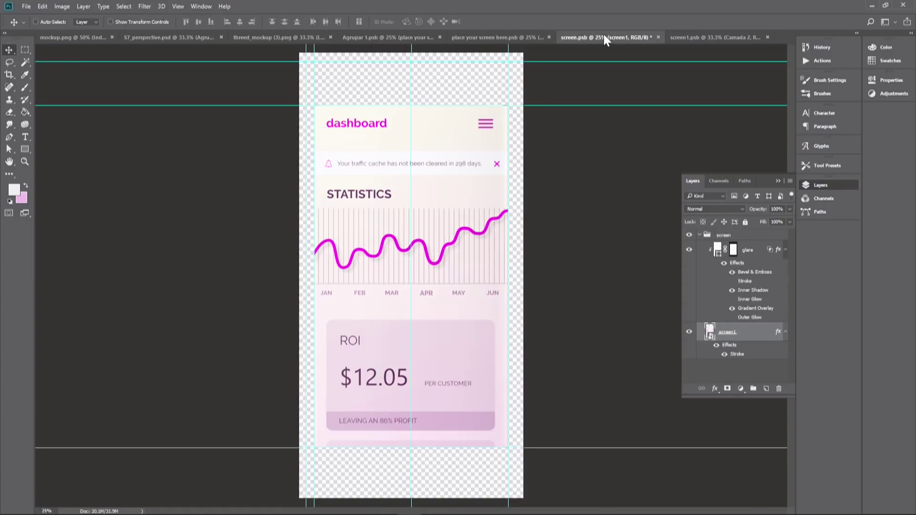
left_click(494, 38)
key("ctrl+s")
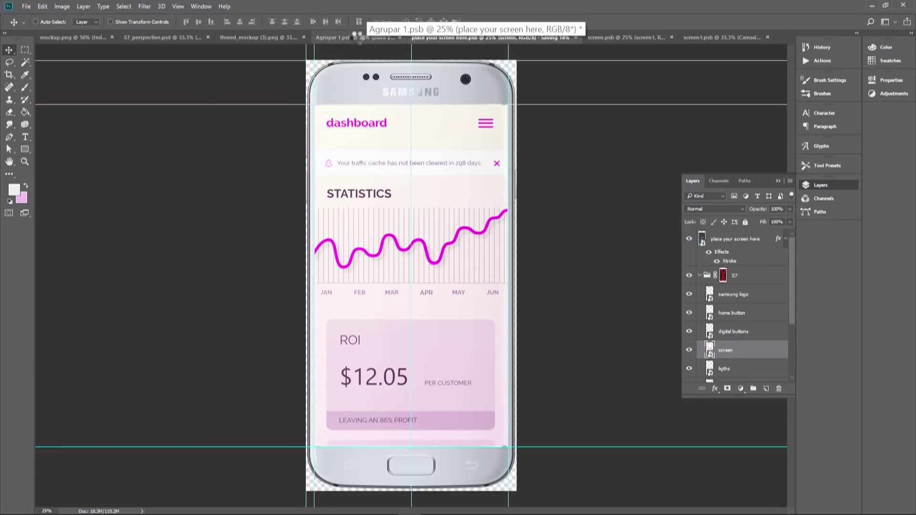
left_click(354, 36)
key("ctrl+s")
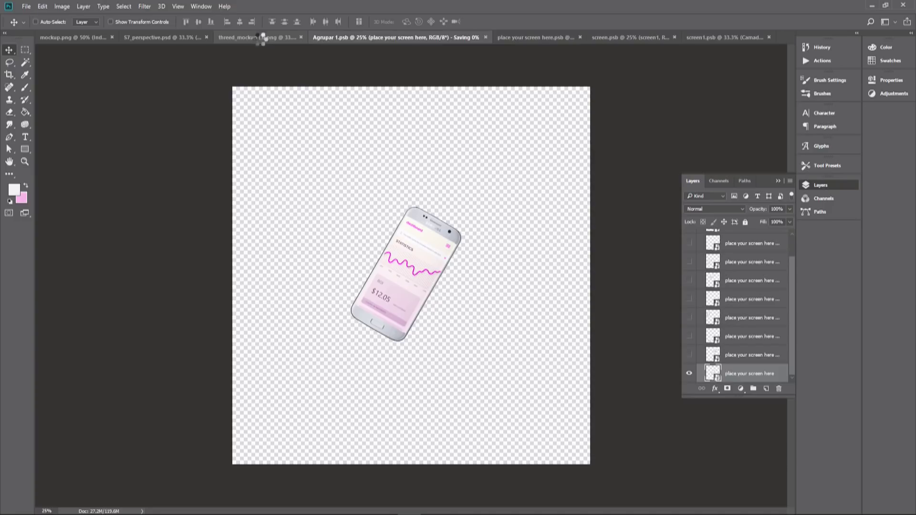
left_click(188, 37)
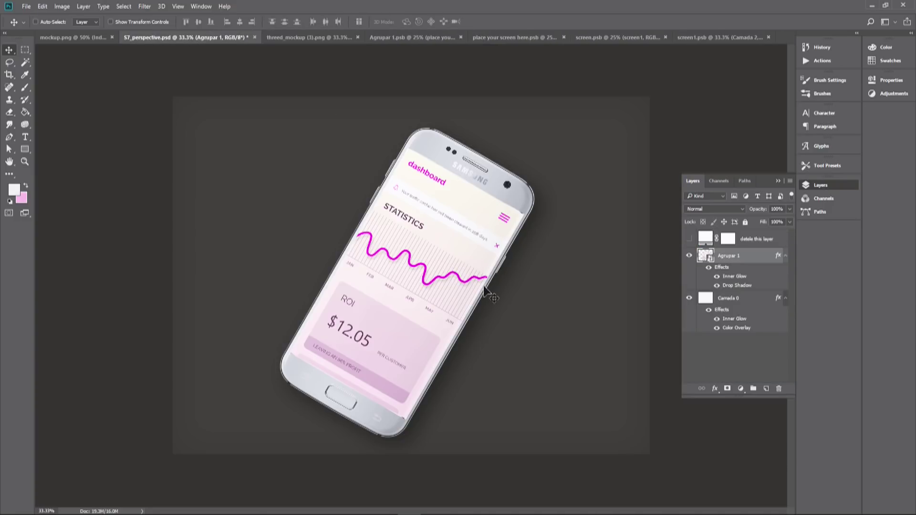
scroll(484, 287, "up", 5, "alt")
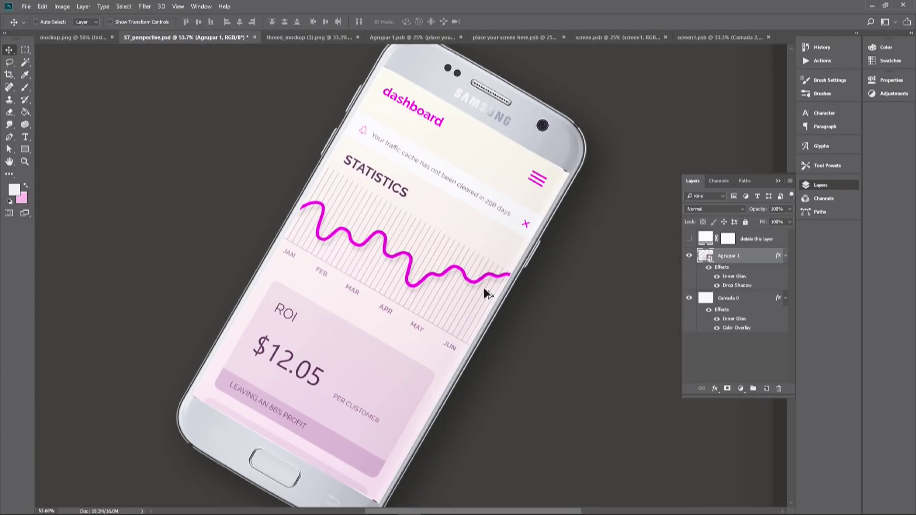